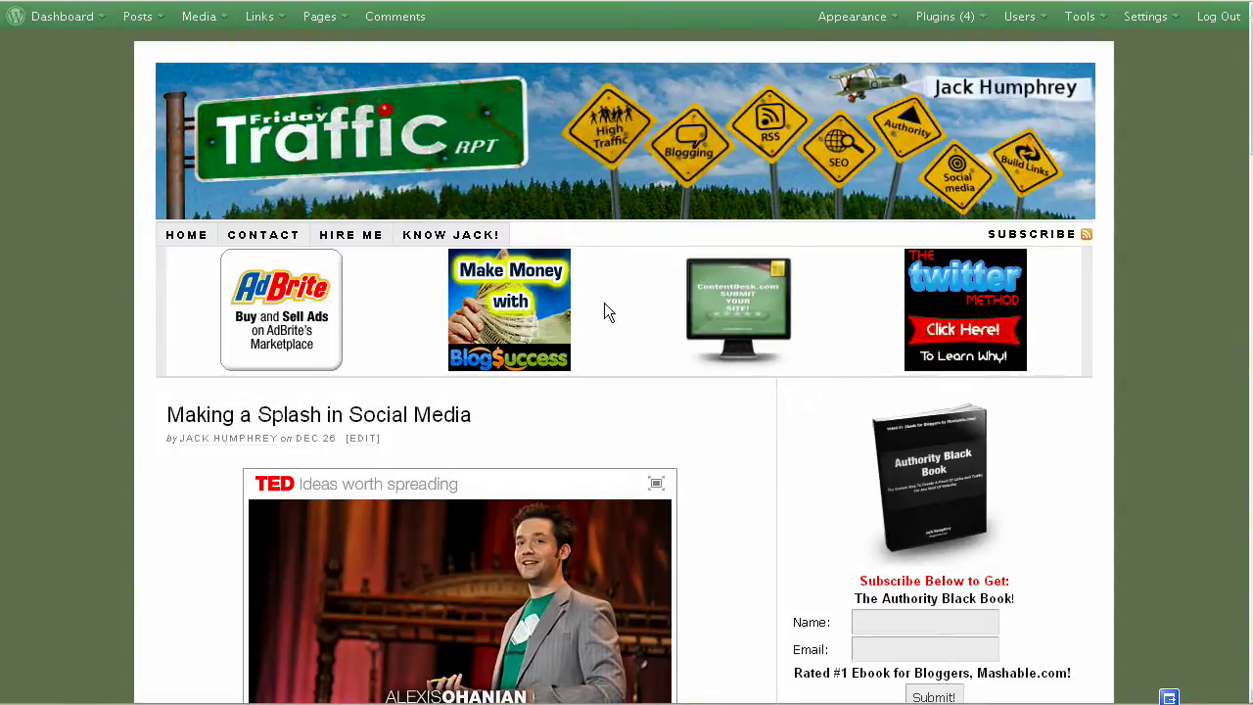
- Search the plugin directory for 'wwsgd' to find What Would Seth Godin Do 1.7
scroll(102, 414, "down", 1)
scroll(102, 416, "down", 5)
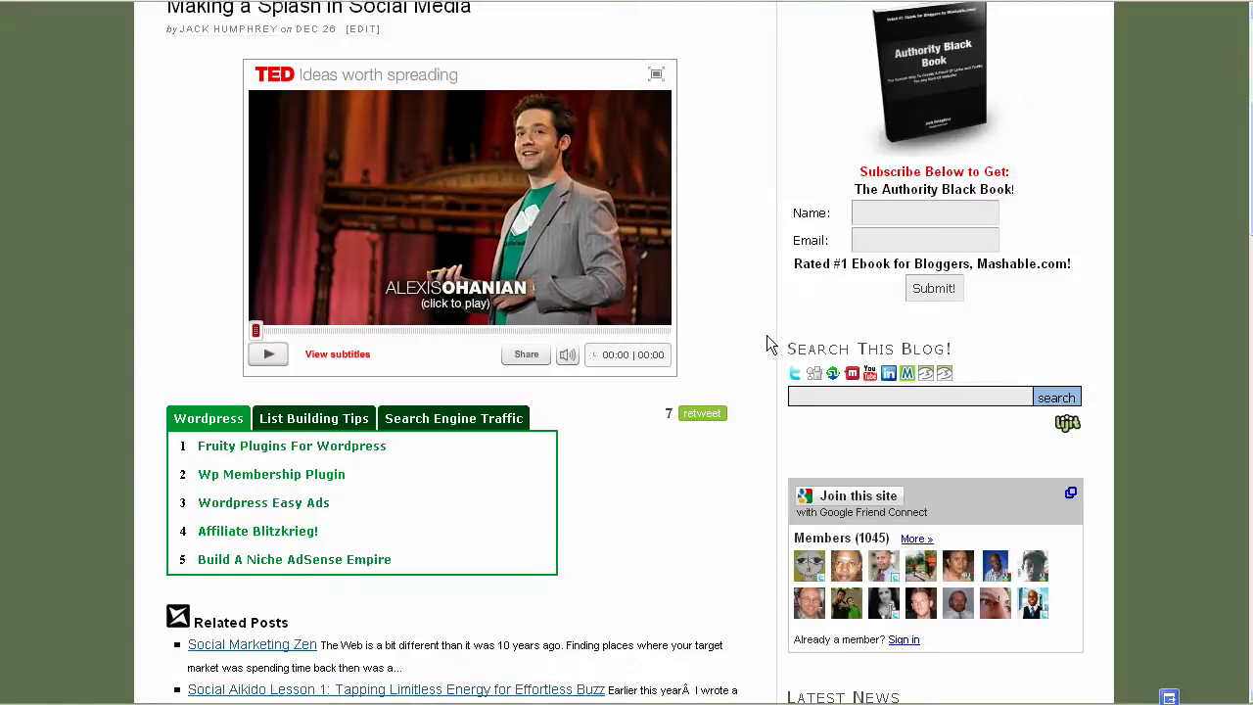
scroll(750, 347, "up", 7)
scroll(750, 347, "down", 10)
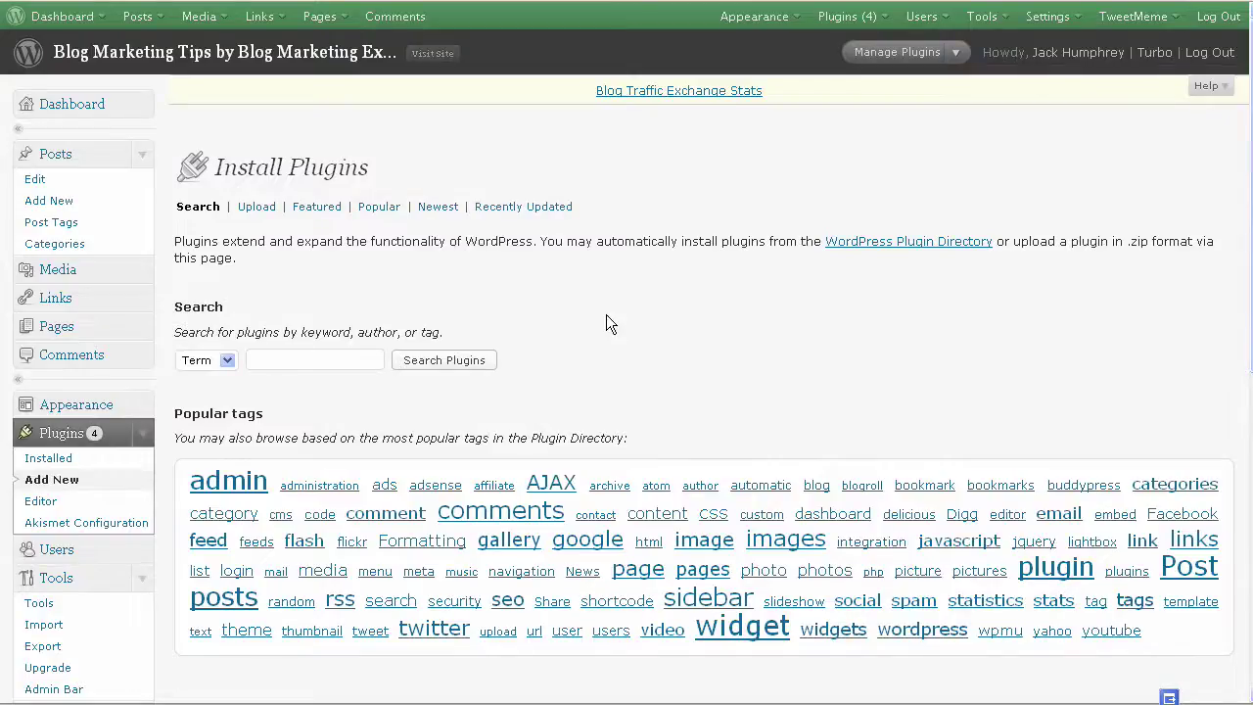
mouse_move(848, 18)
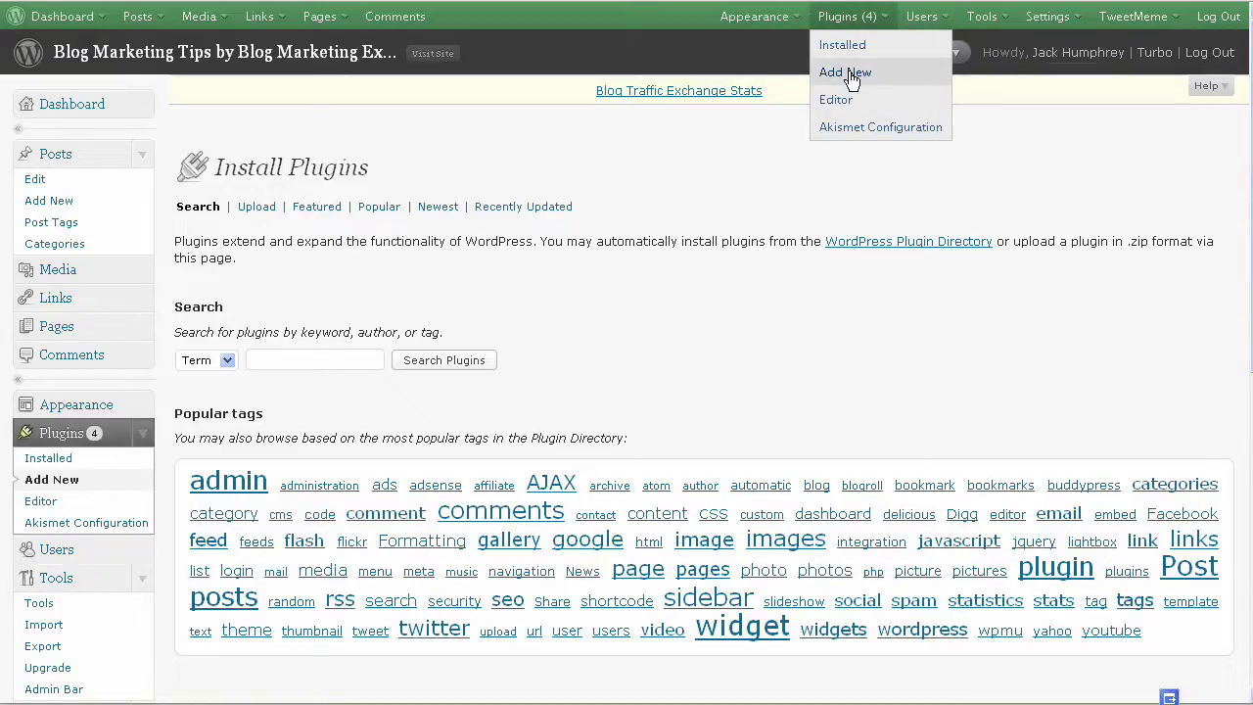
left_click(363, 359)
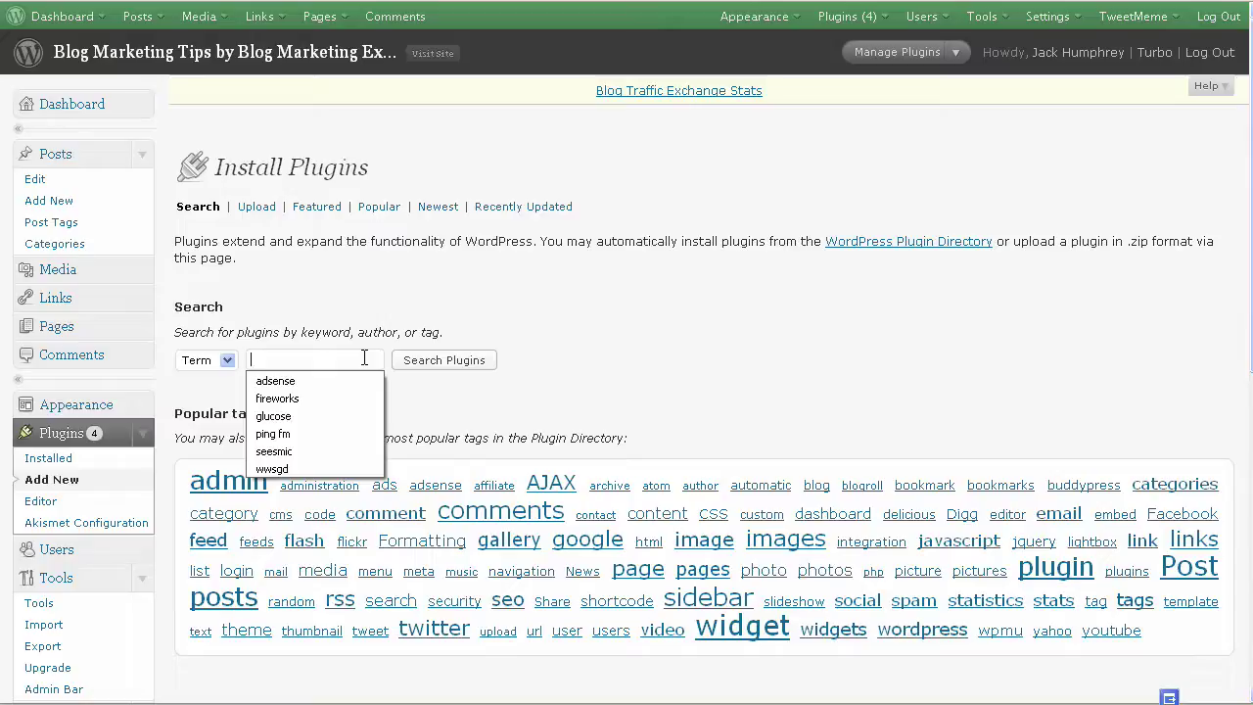
type("wws")
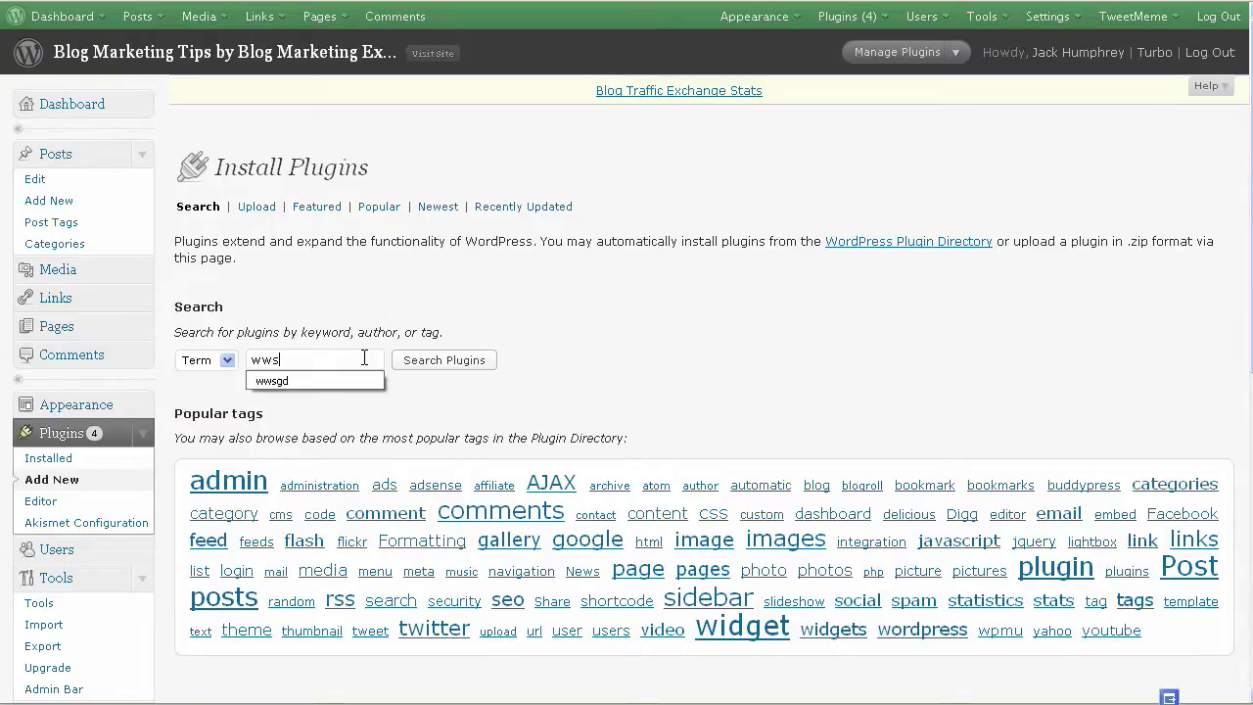
type("gd")
left_click(436, 361)
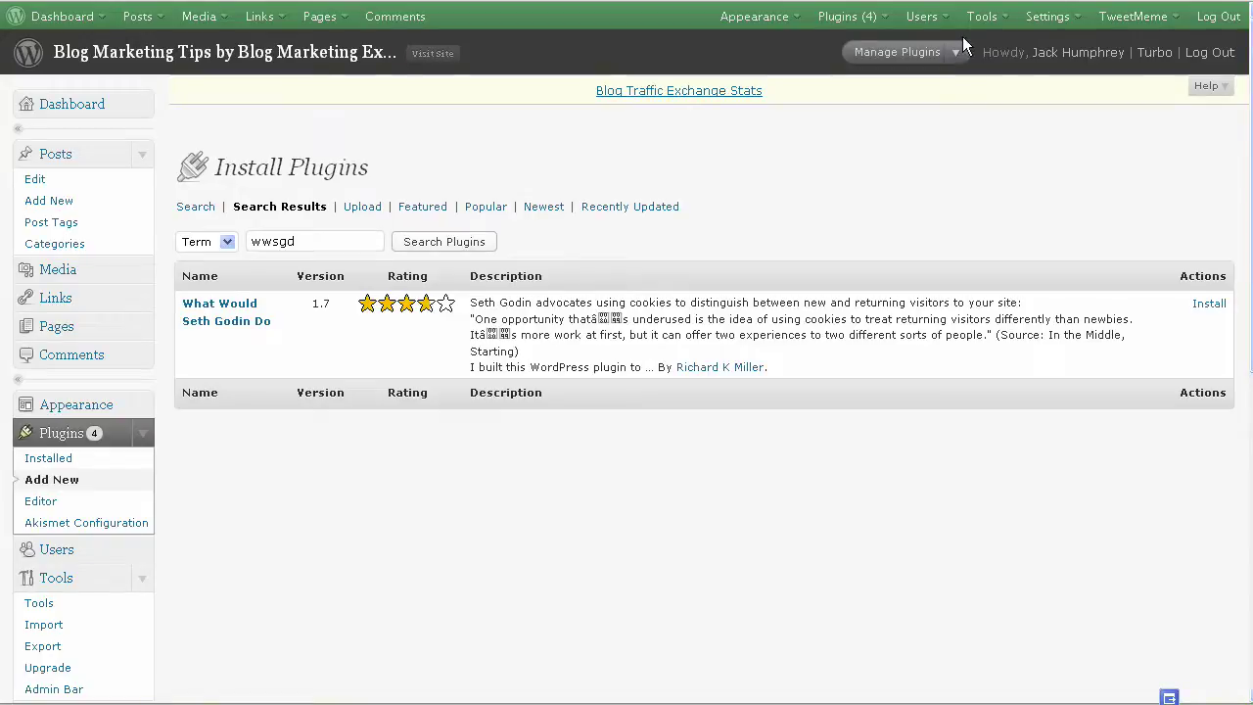
- Open the WWSGD settings page and change the repetition count from 5 to 3
mouse_move(1050, 23)
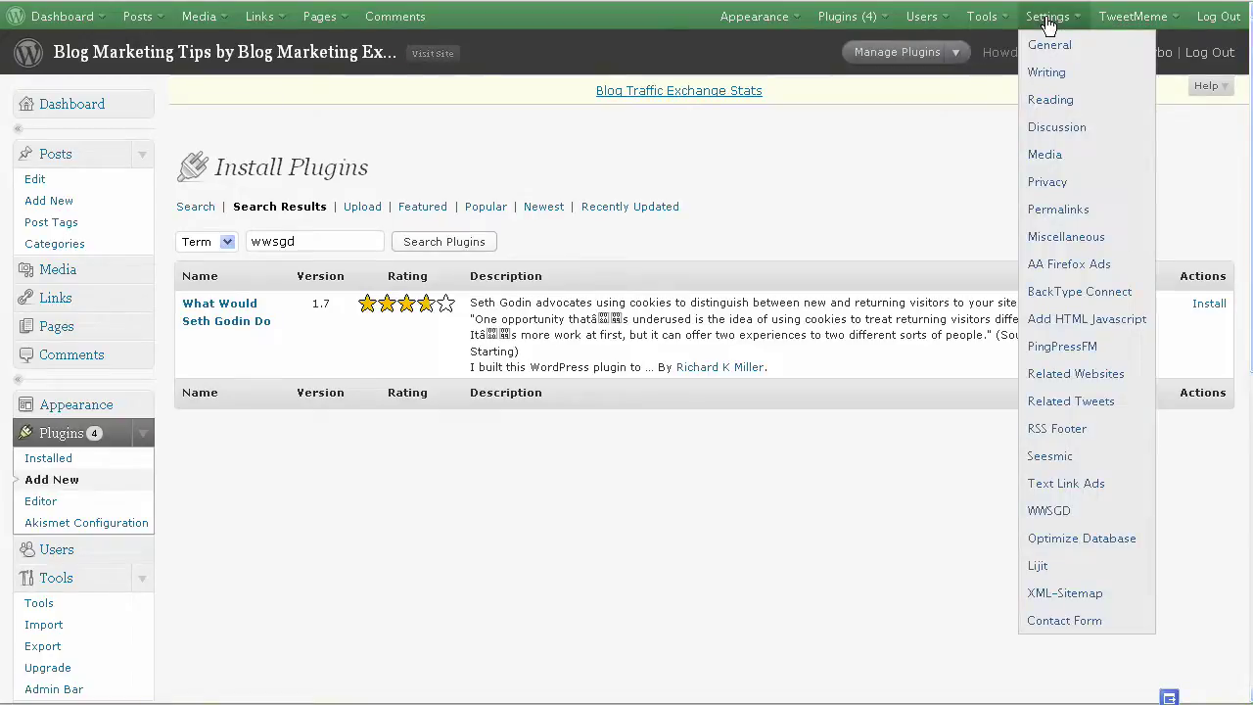
left_click(1064, 523)
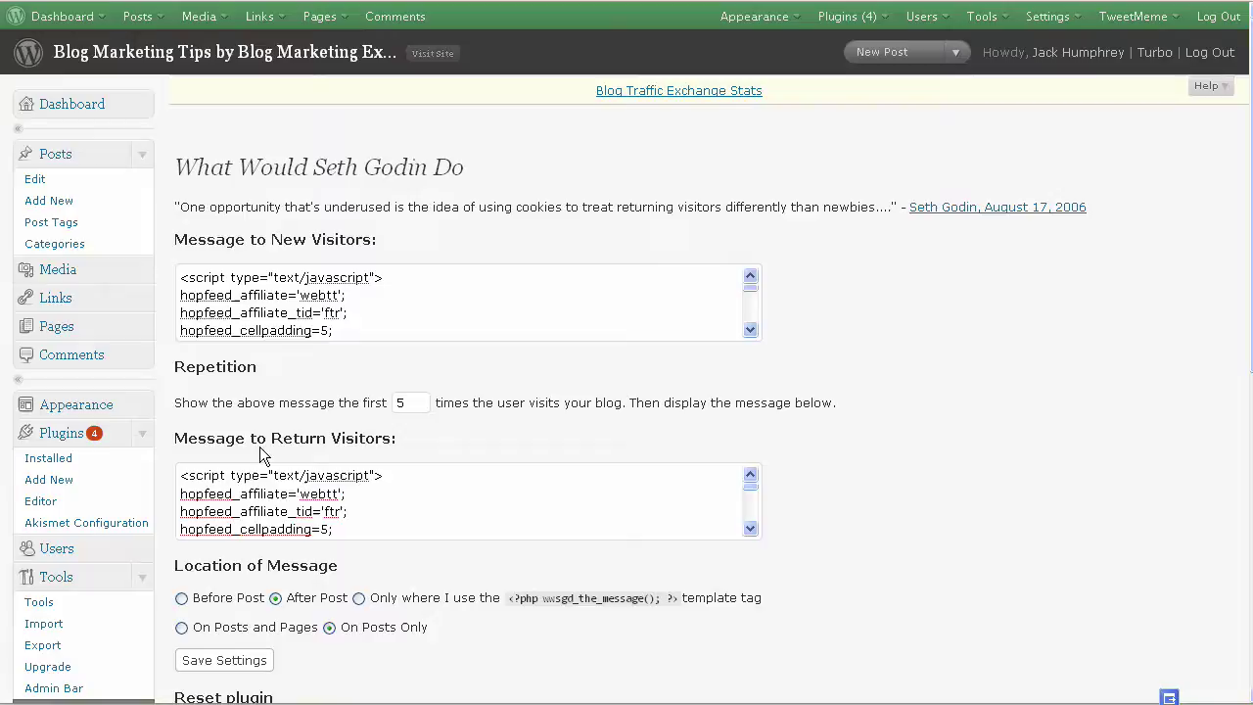
left_click_drag(408, 405, 387, 409)
type("32")
key("BackSpace")
key("BackSpace")
type("0")
double_click(399, 403)
- Inspect the return-visitors script and the template tag code beneath it
left_click(380, 506)
scroll(380, 506, "down", 10)
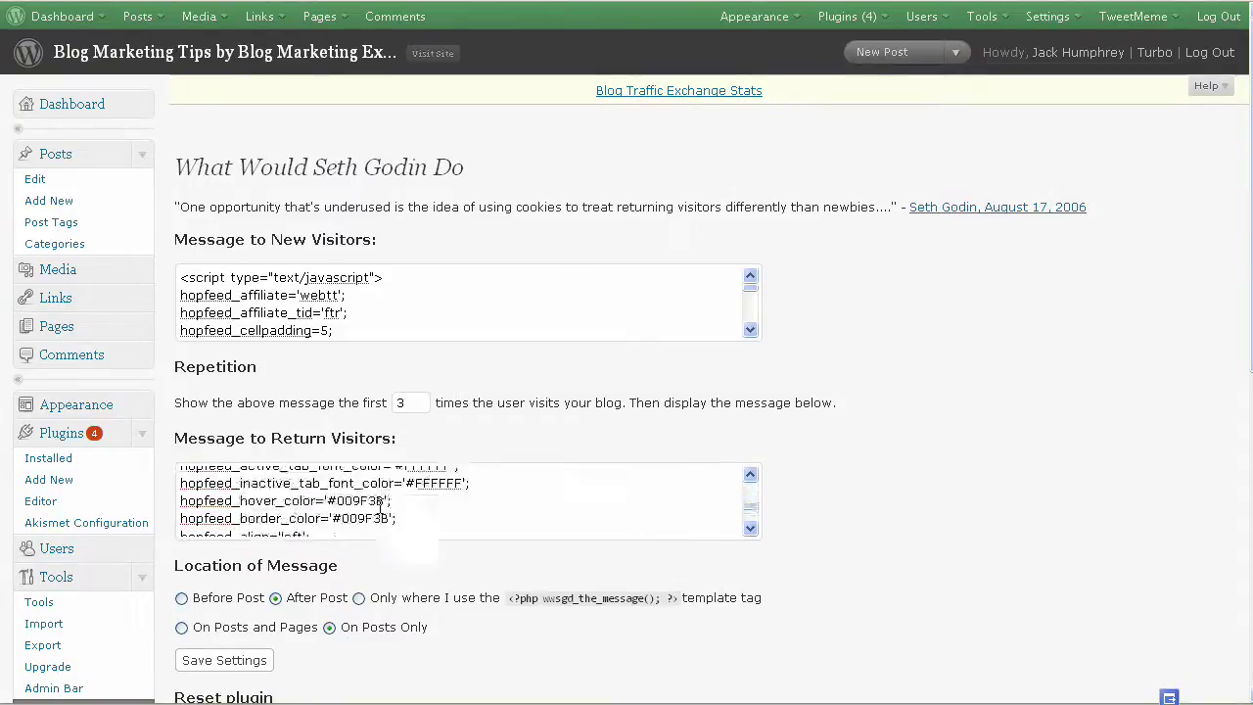
scroll(380, 506, "down", 1)
scroll(380, 506, "up", 10)
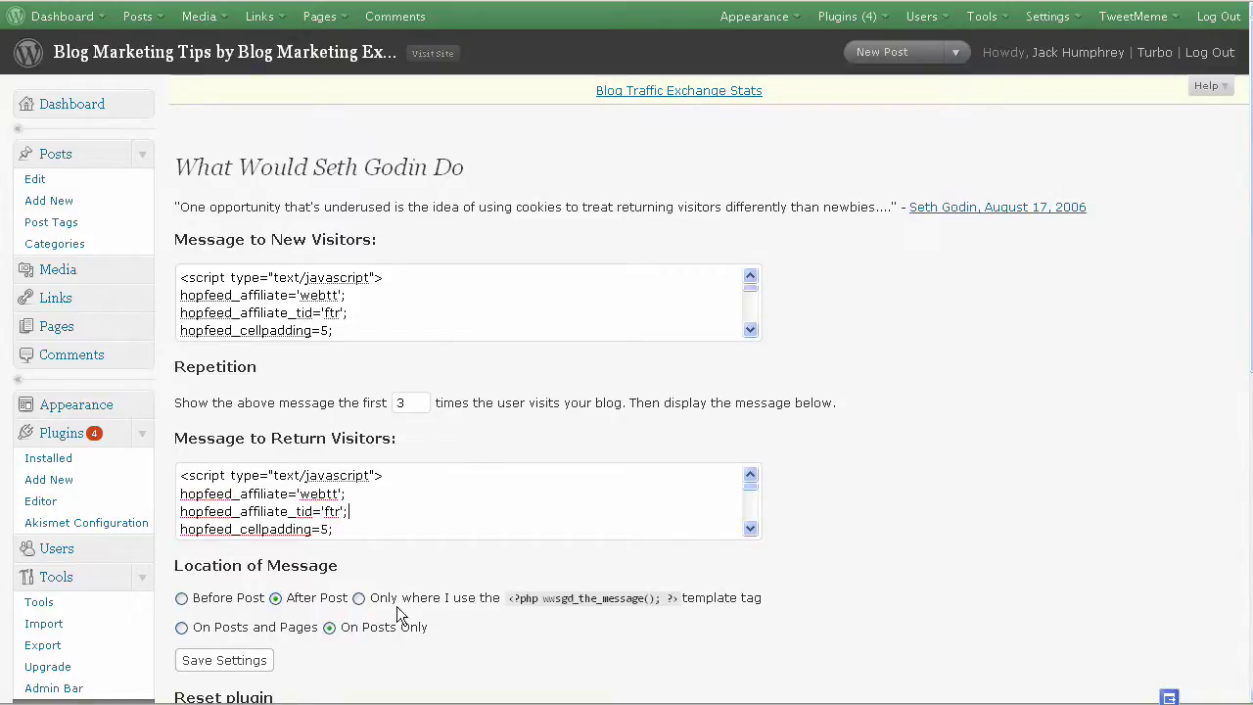
left_click_drag(541, 597, 611, 599)
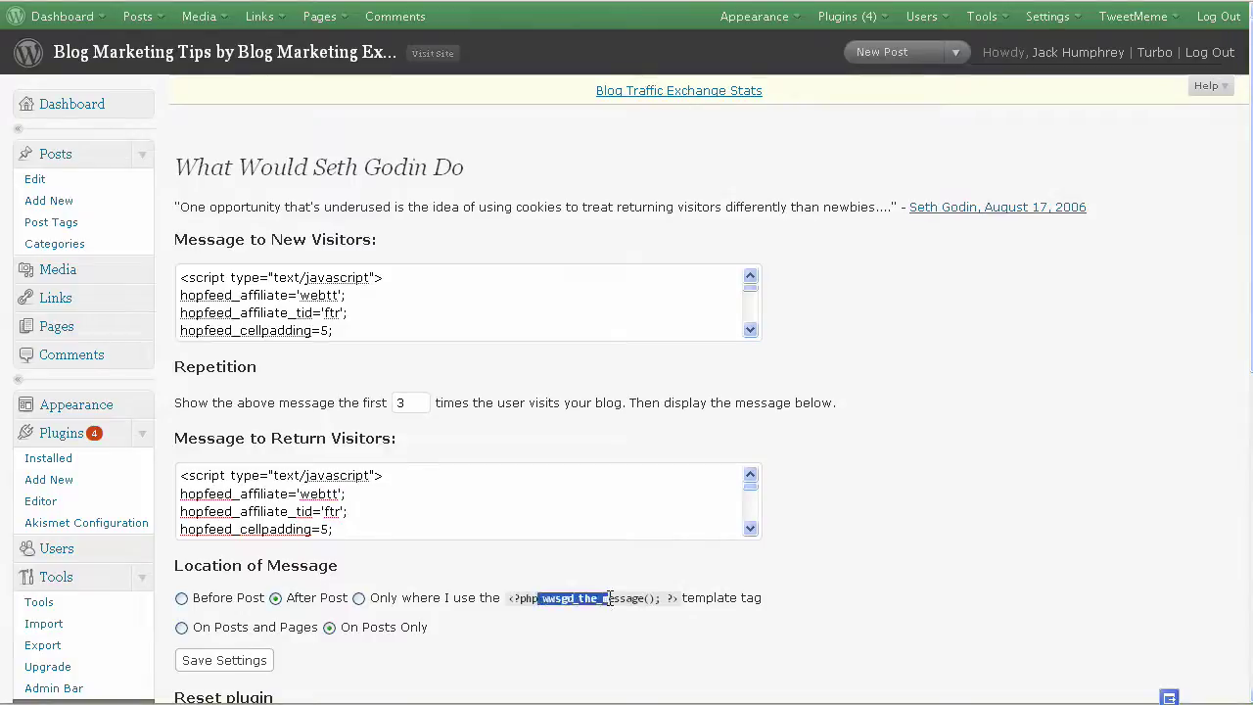
left_click(322, 650)
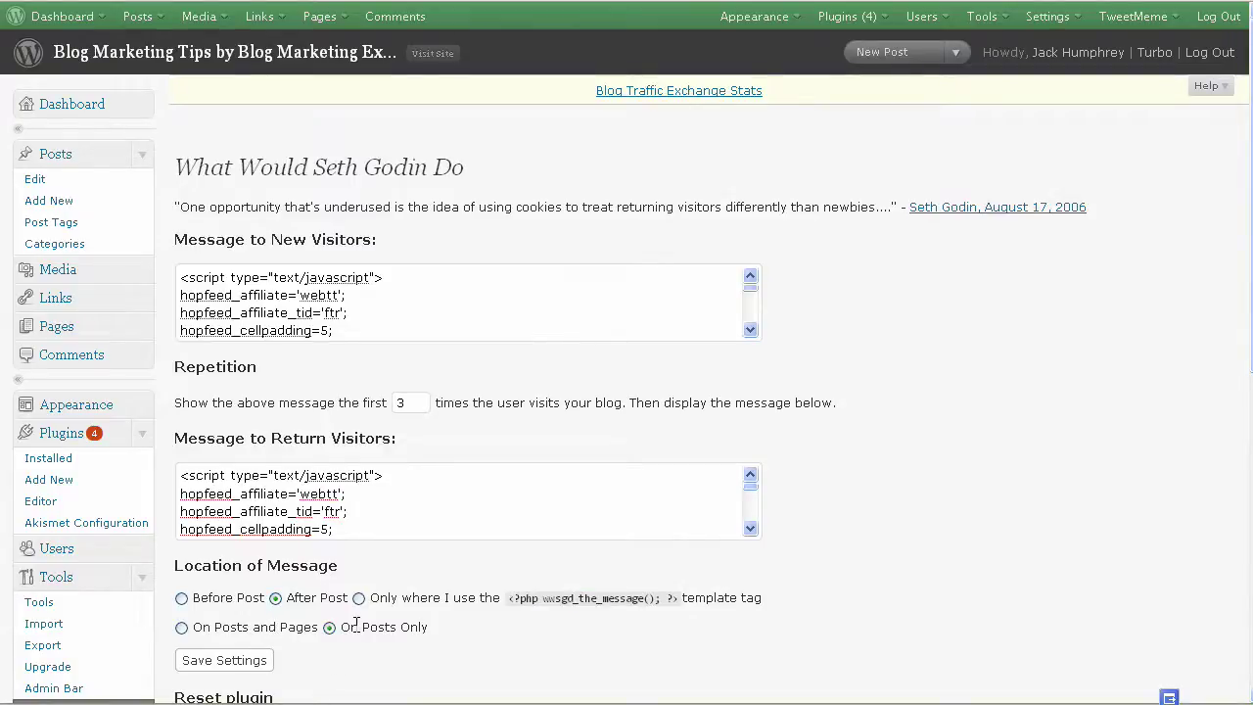
scroll(471, 548, "down", 3)
- Review the full new-visitors script and the repetition count of 3
scroll(471, 548, "up", 3)
left_click_drag(182, 278, 507, 344)
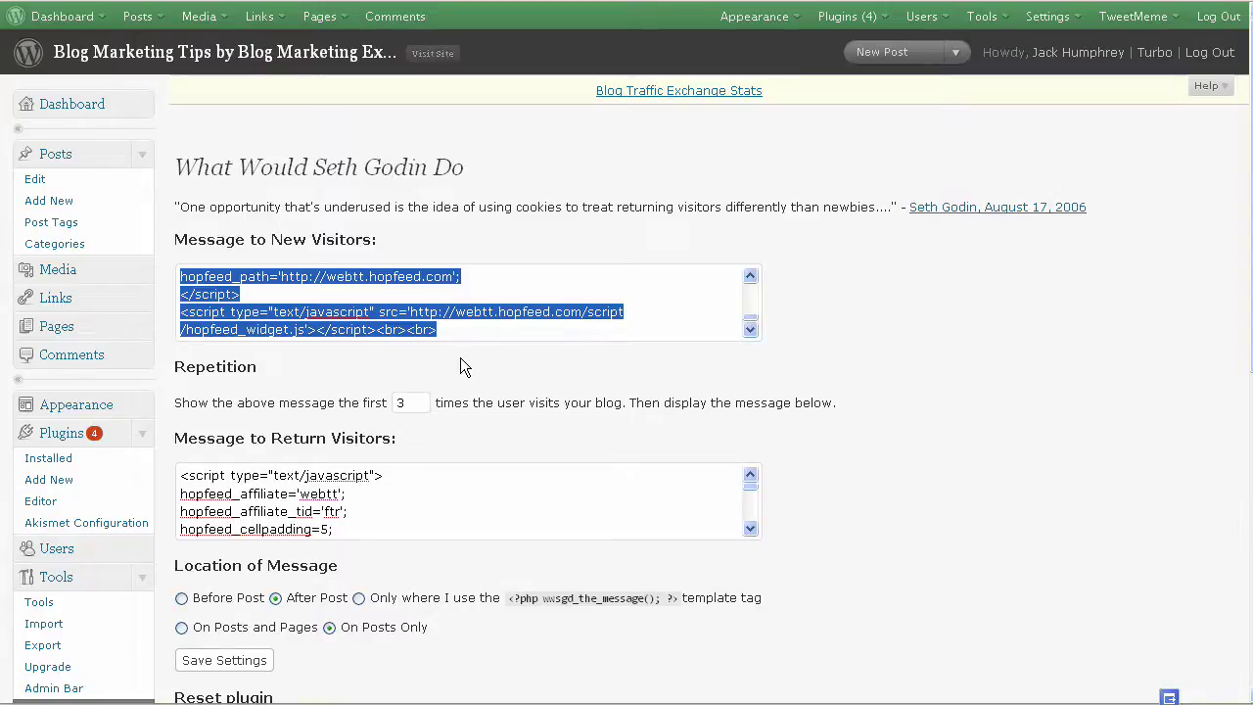
left_click(578, 243)
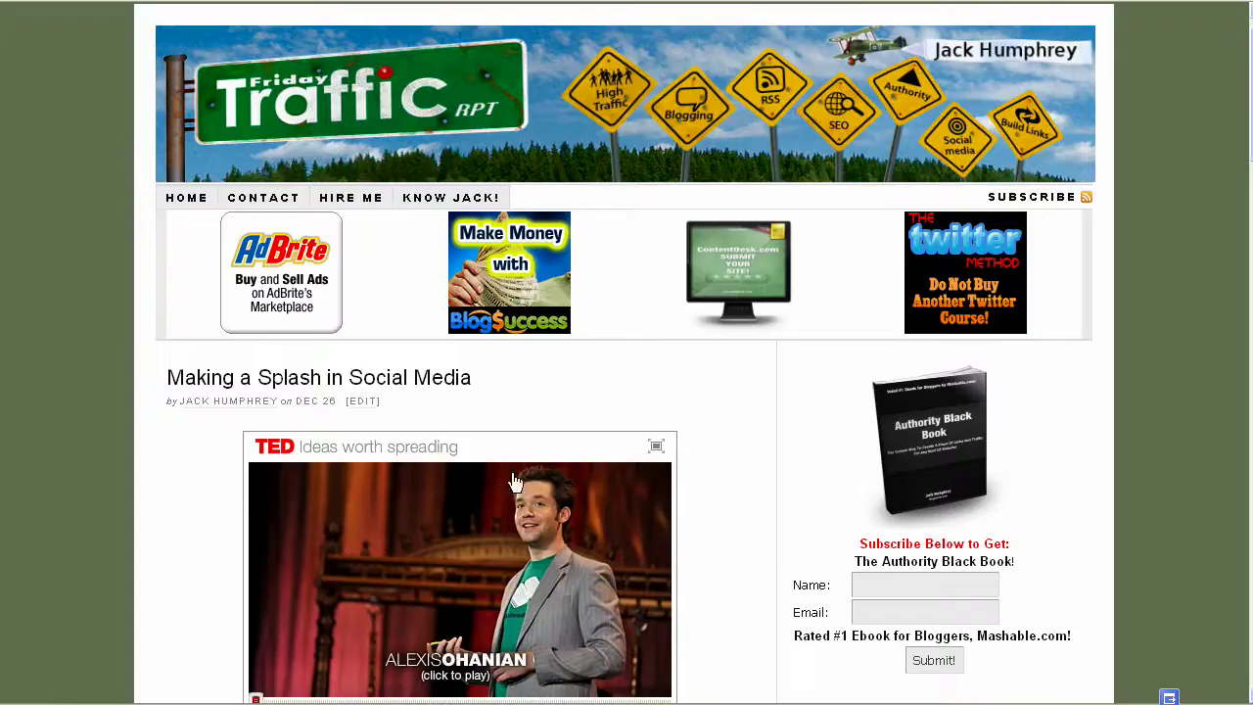
scroll(510, 509, "down", 4)
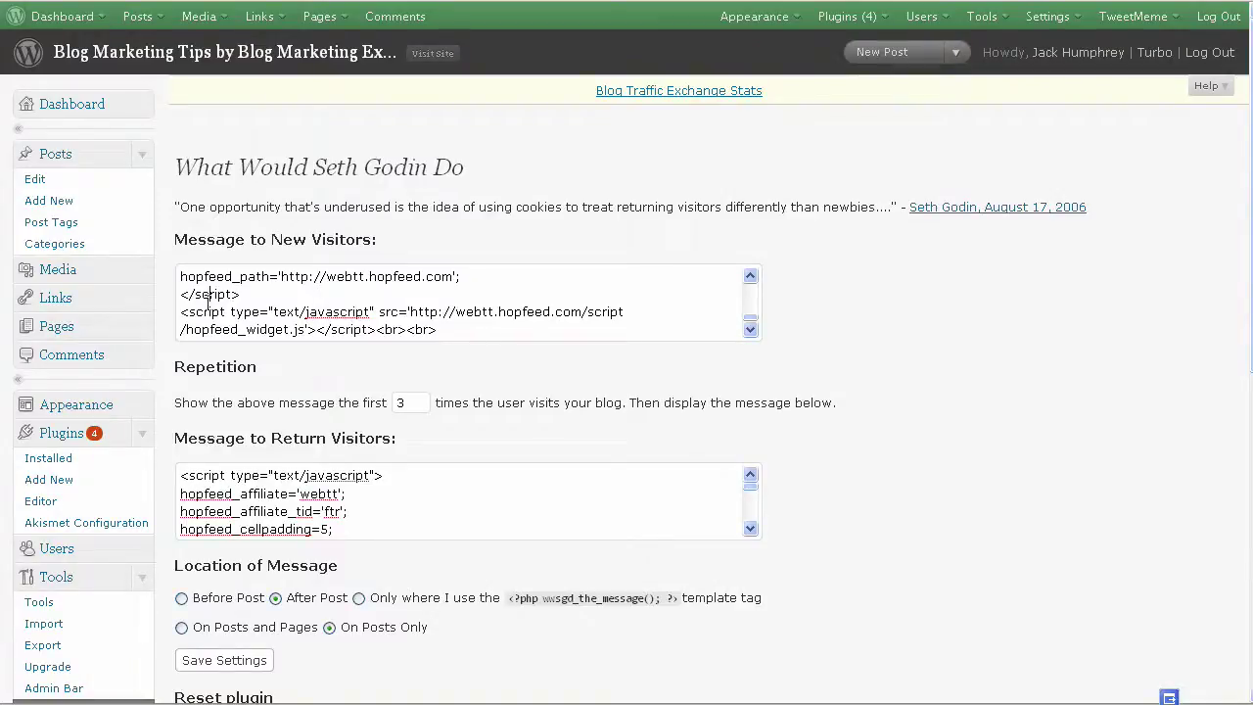
scroll(208, 301, "up", 10)
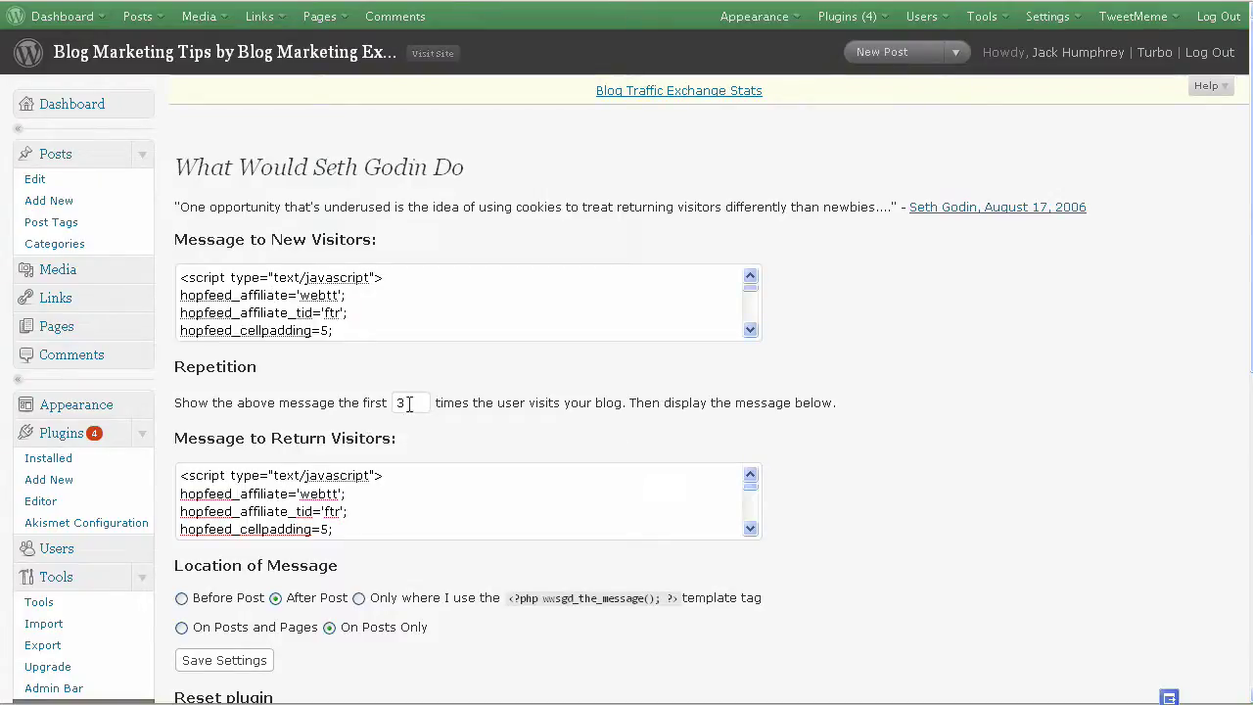
left_click_drag(409, 403, 366, 403)
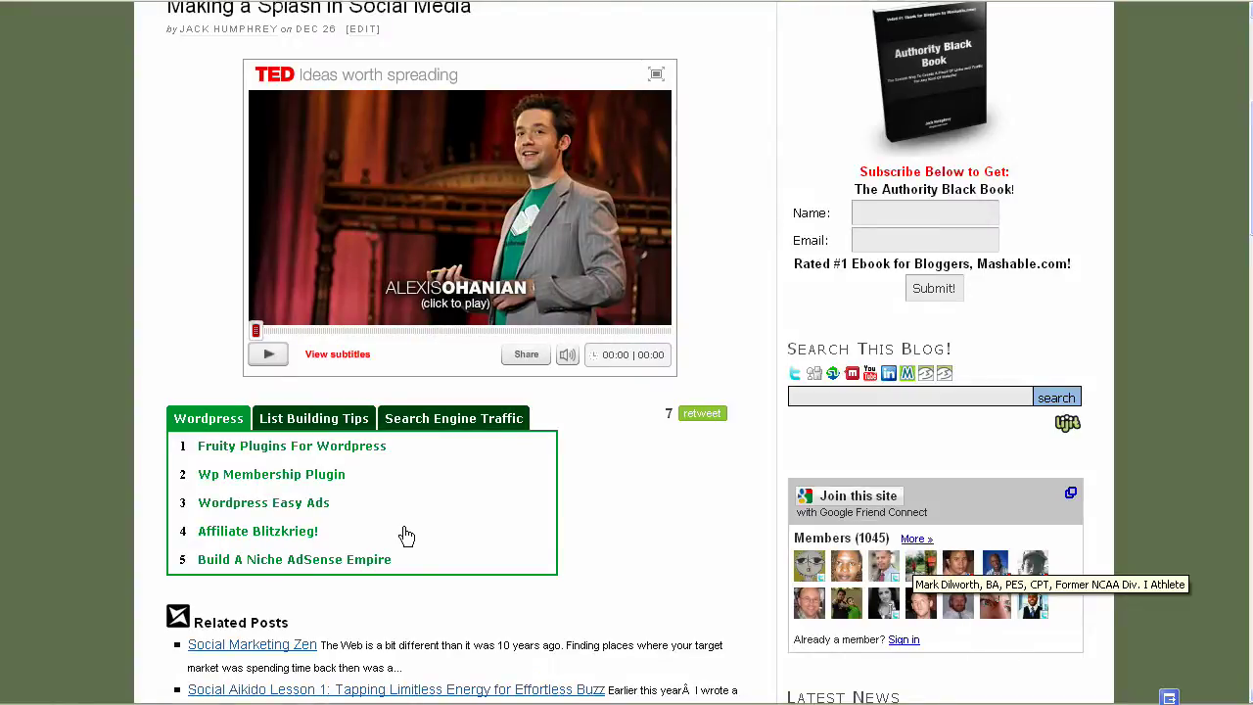
scroll(904, 332, "up", 2)
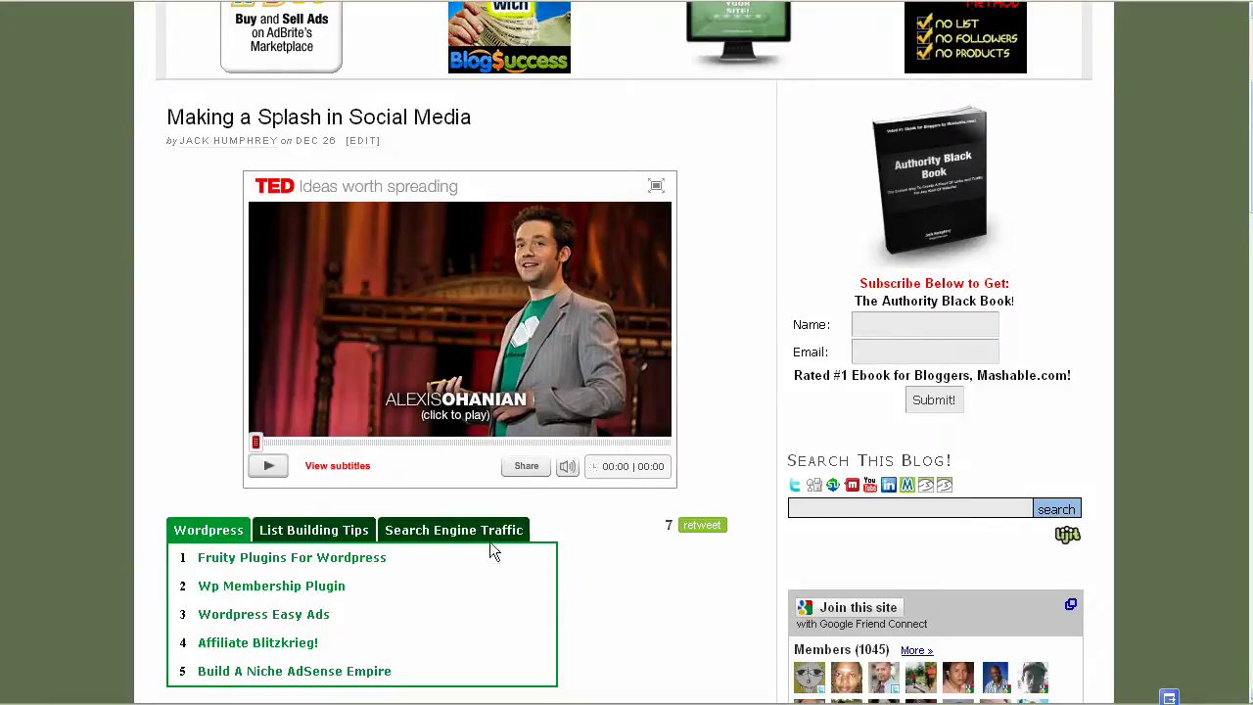
scroll(621, 447, "down", 3)
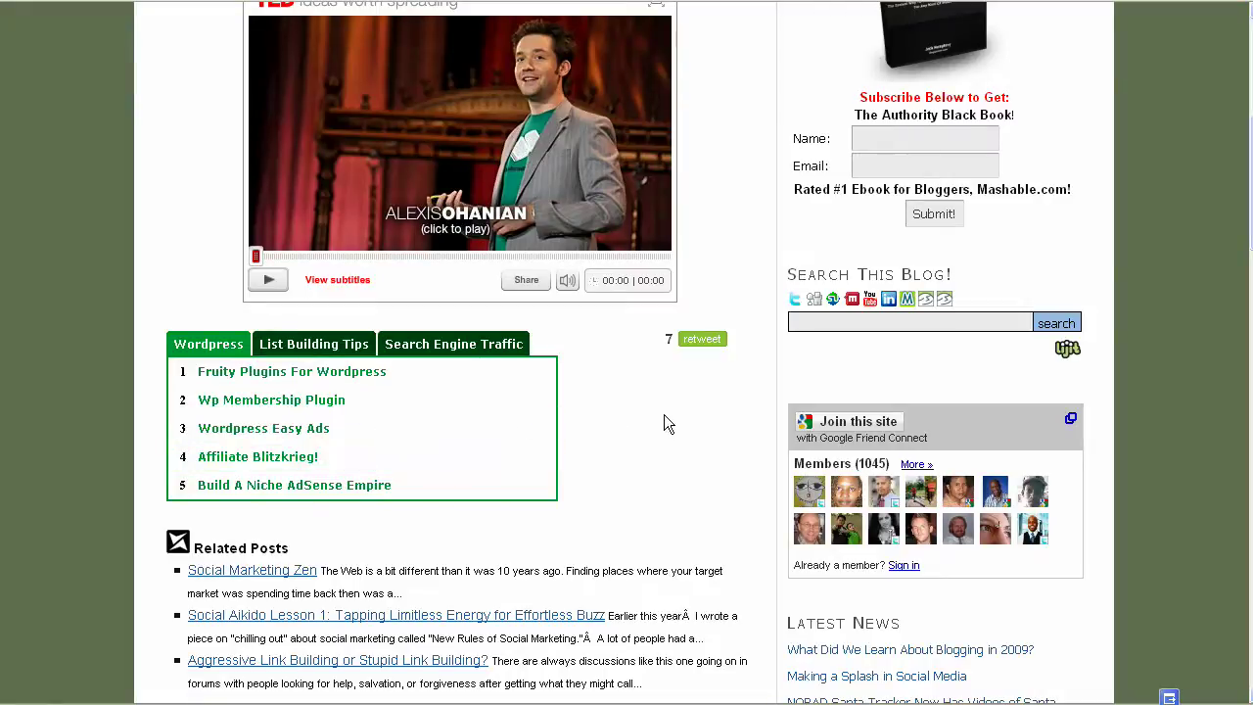
scroll(602, 229, "up", 5)
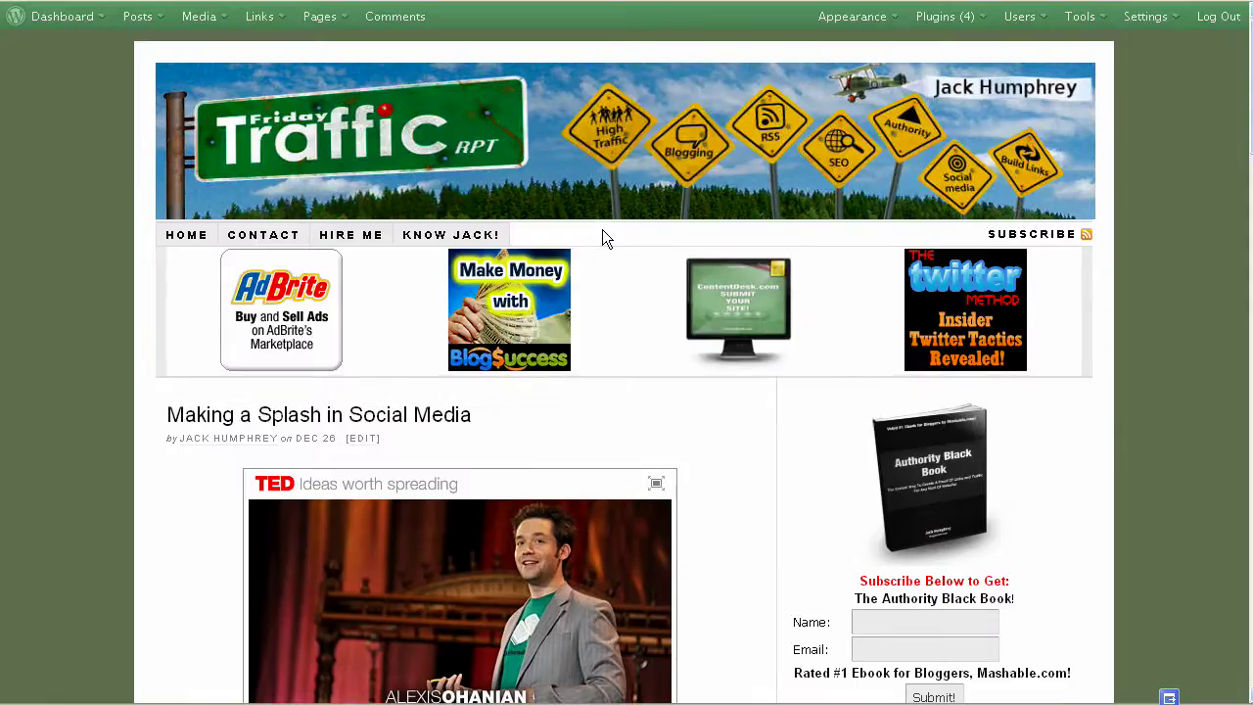